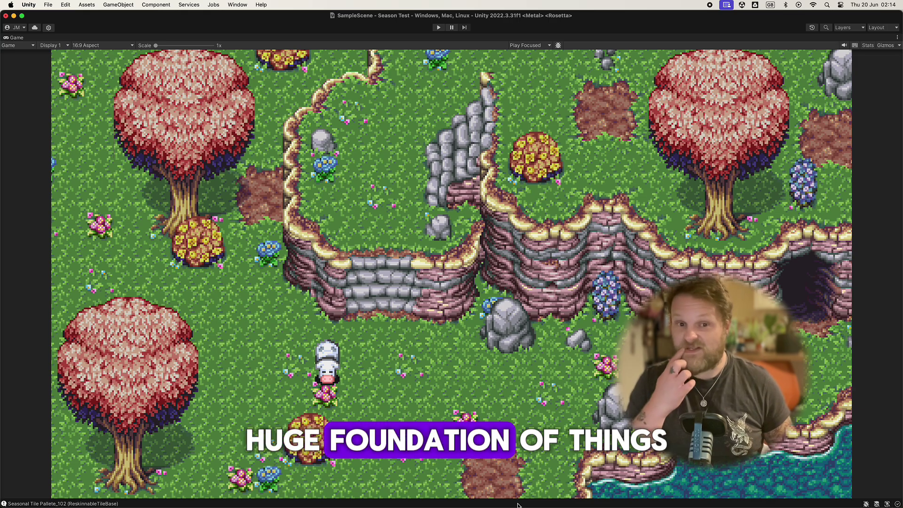
Switch to Chrome and read the Stack Overflow answer on programmatically switching tile palettes in Unity2D, including its SpriteRenamer script.
mouse_move(489, 507)
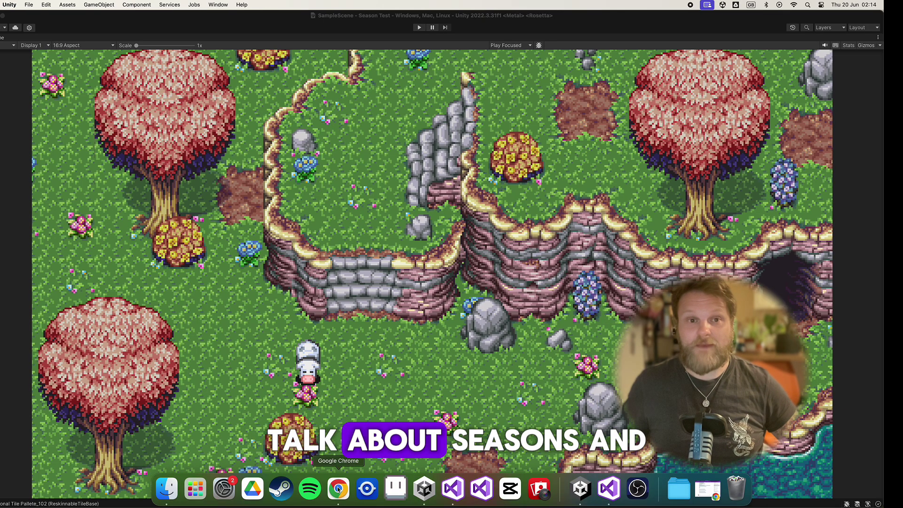
left_click(338, 490)
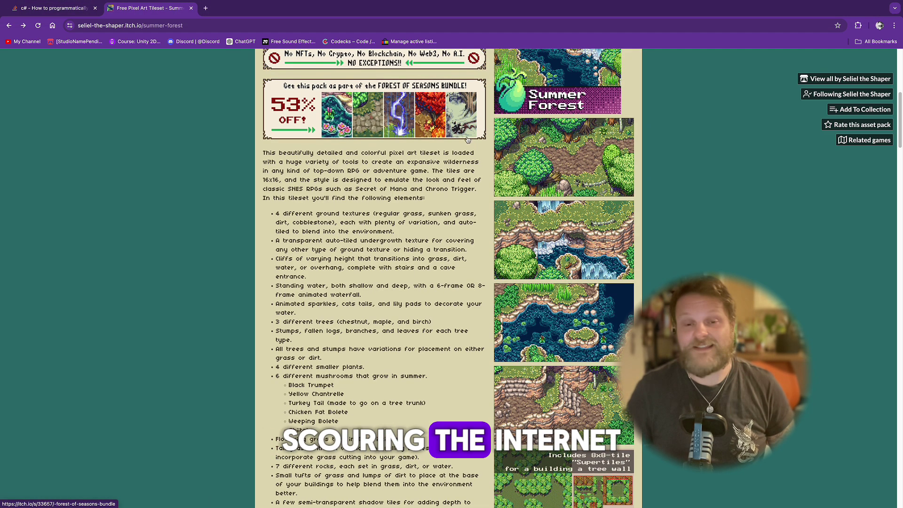
left_click(54, 8)
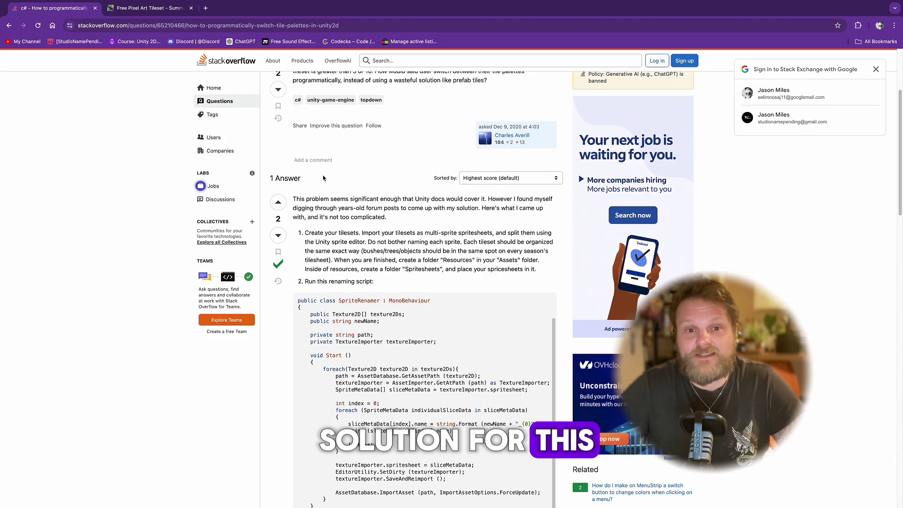
scroll(372, 267, "down", 5)
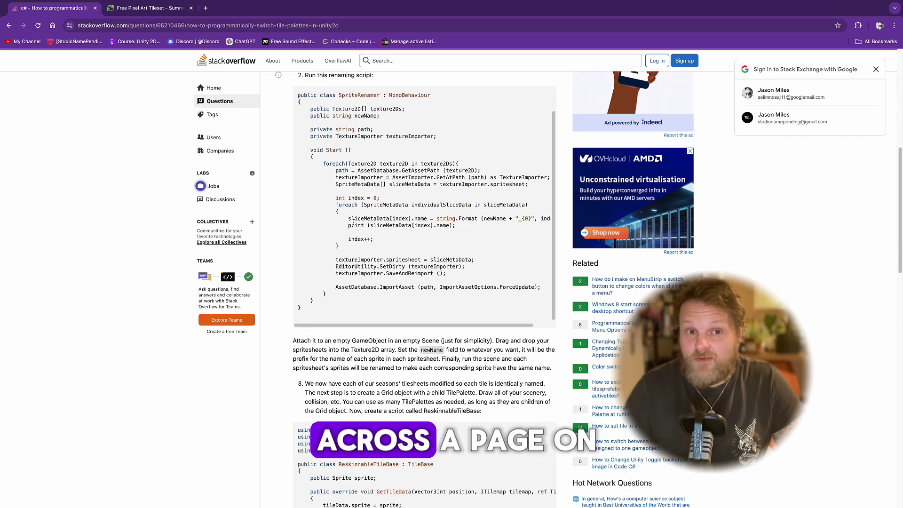
scroll(352, 218, "up", 8)
scroll(364, 189, "up", 1)
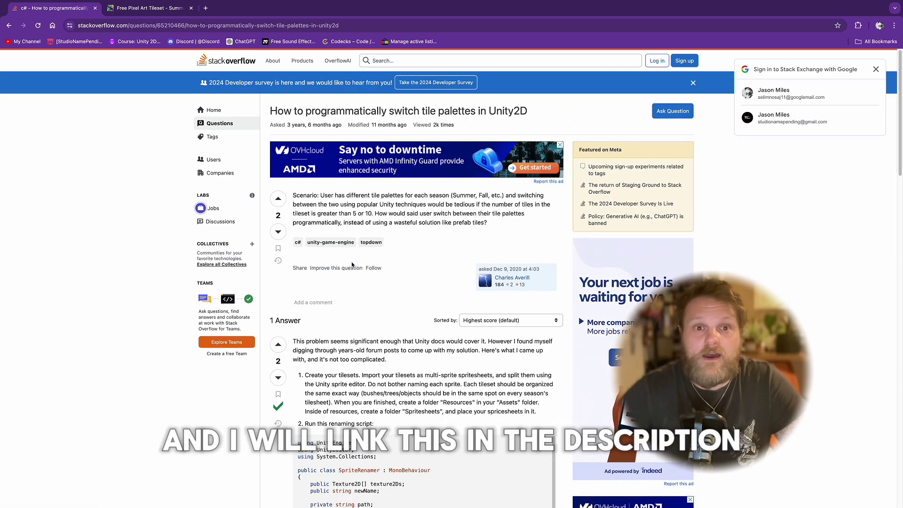
scroll(362, 263, "down", 4)
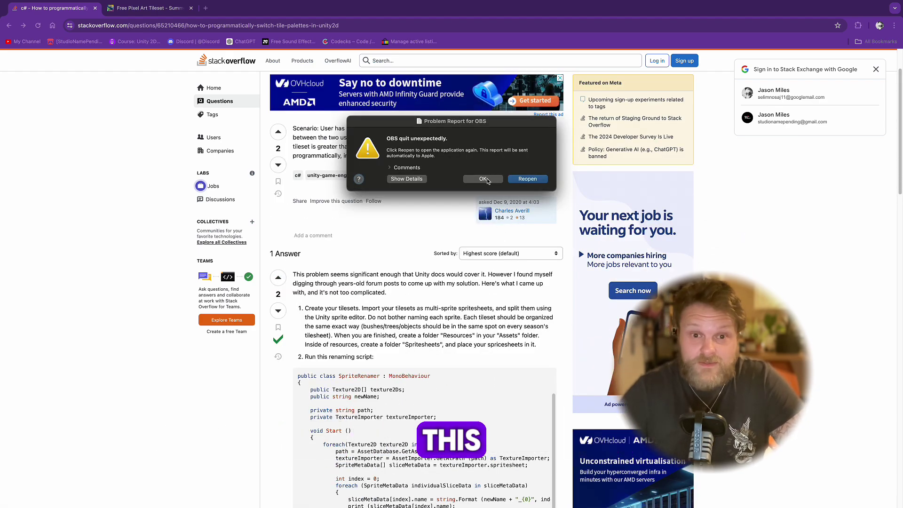
left_click(483, 180)
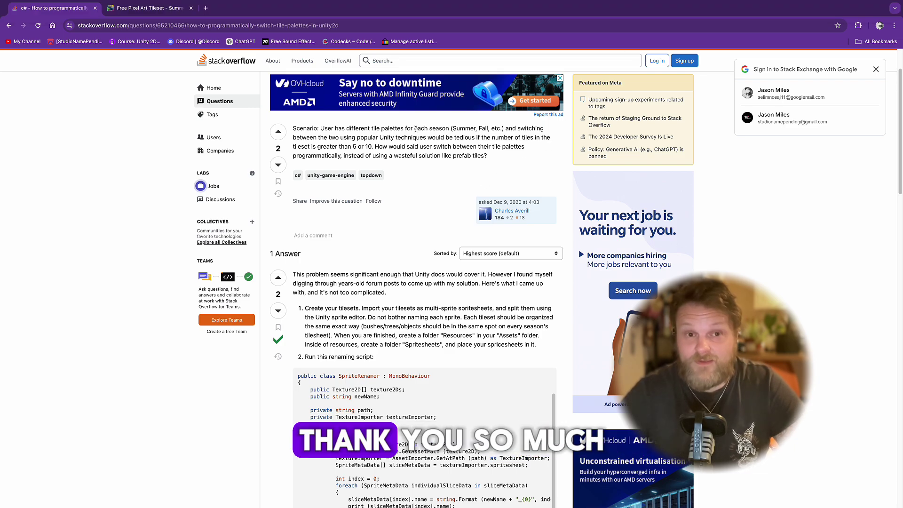
scroll(408, 137, "up", 2)
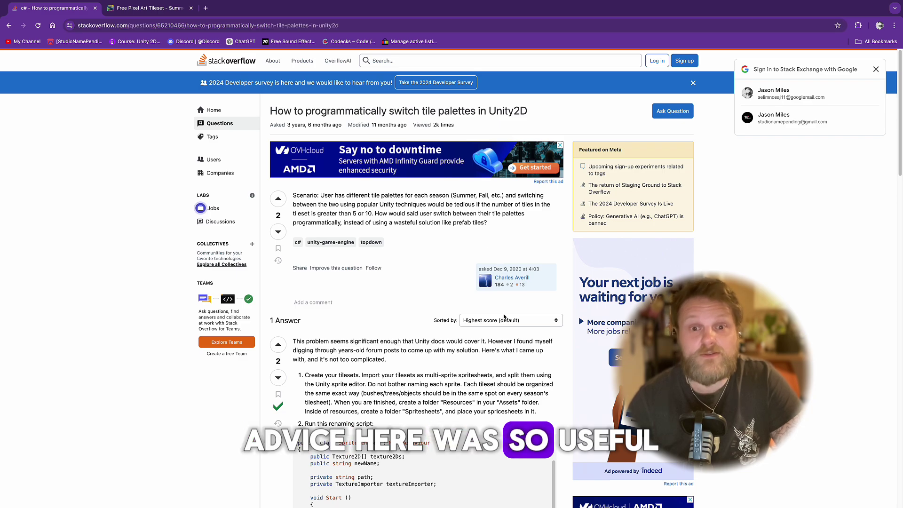
scroll(446, 242, "down", 5)
scroll(282, 131, "up", 5)
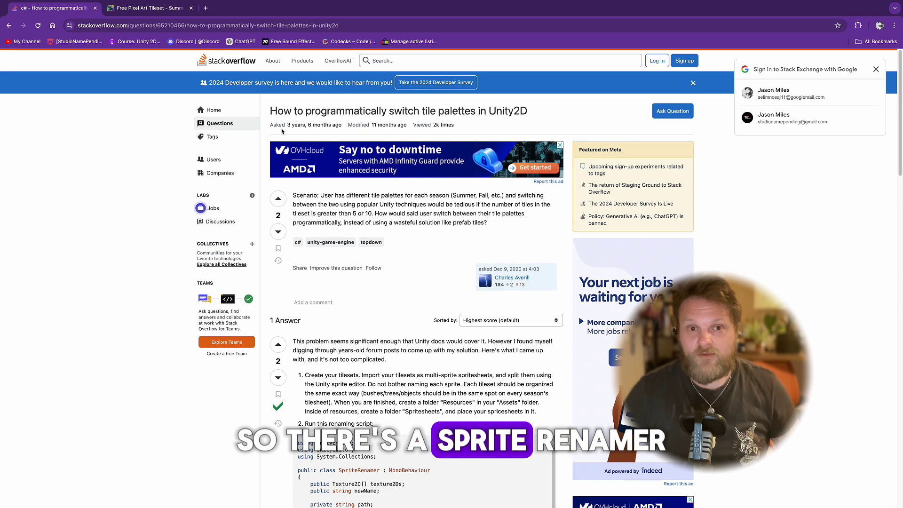
Look over the Summer Forest asset pack page on itch.io, up to its header.
left_click(133, 13)
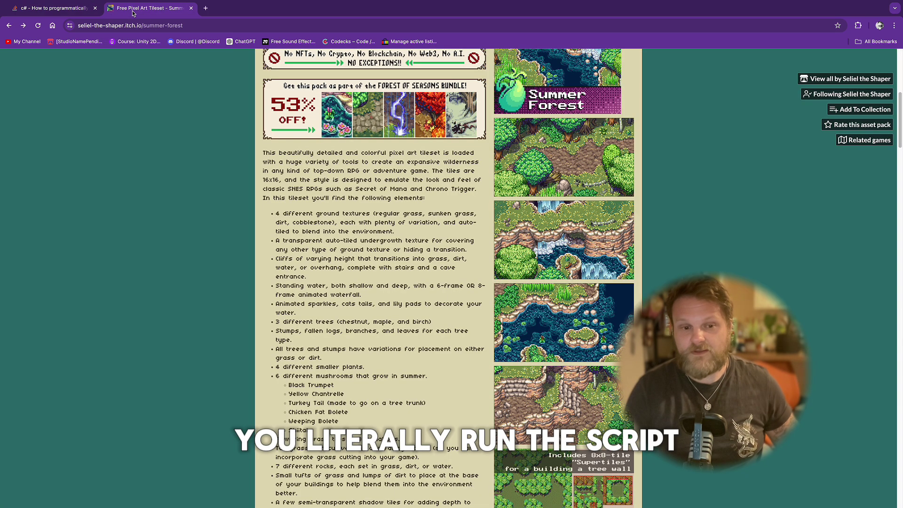
scroll(442, 212, "up", 3)
scroll(444, 202, "up", 2)
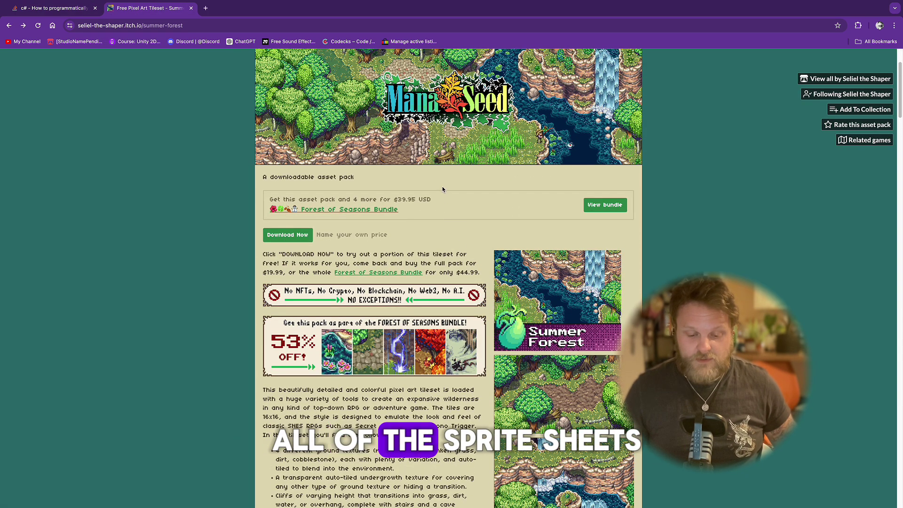
scroll(415, 174, "up", 2)
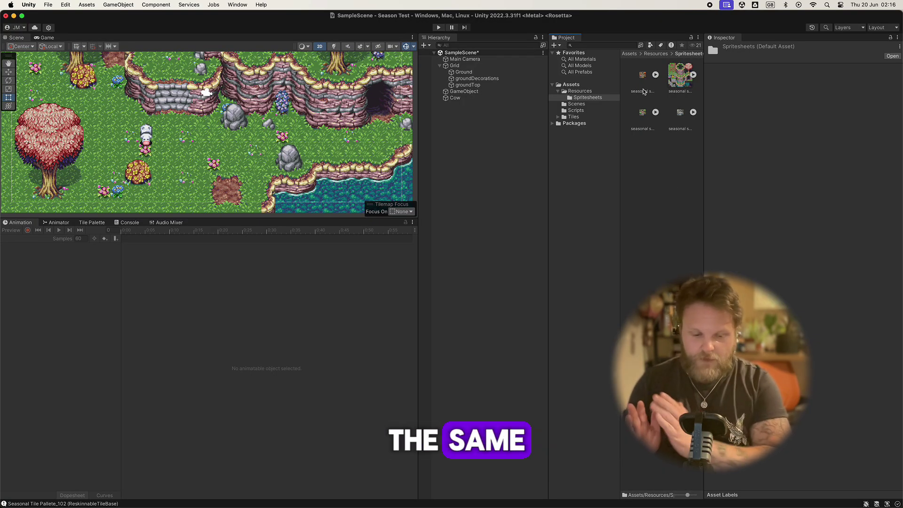
In Unity, examine the winter and spring sheets from the Spritesheets folder in the Sprite Editor, comparing the names of matching sprites.
left_click(644, 91)
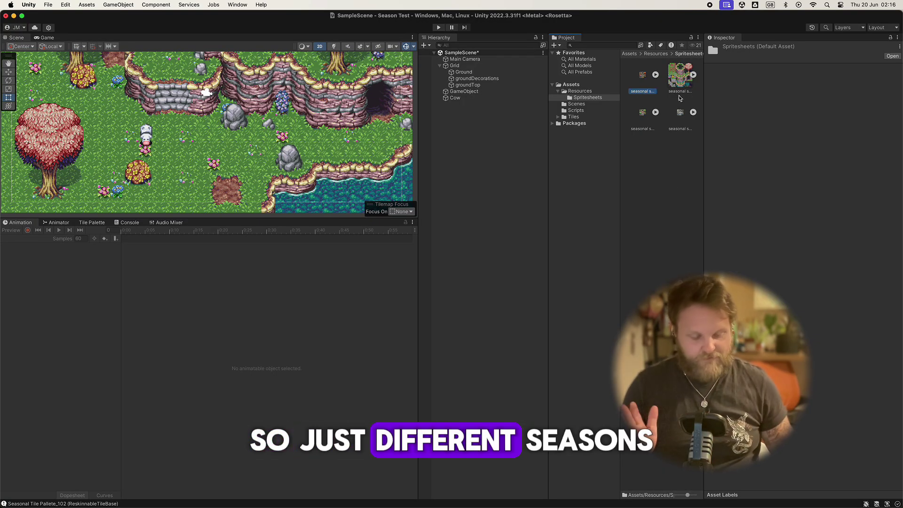
left_click(640, 117)
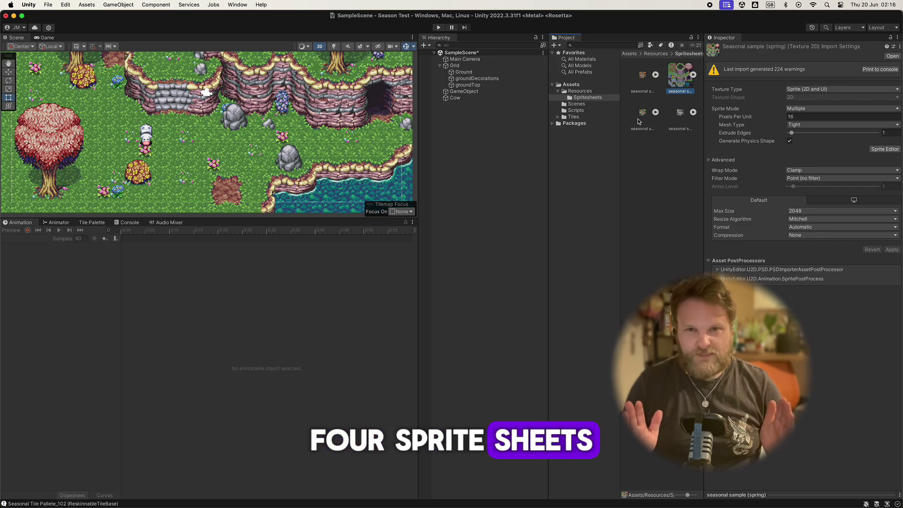
left_click(885, 148)
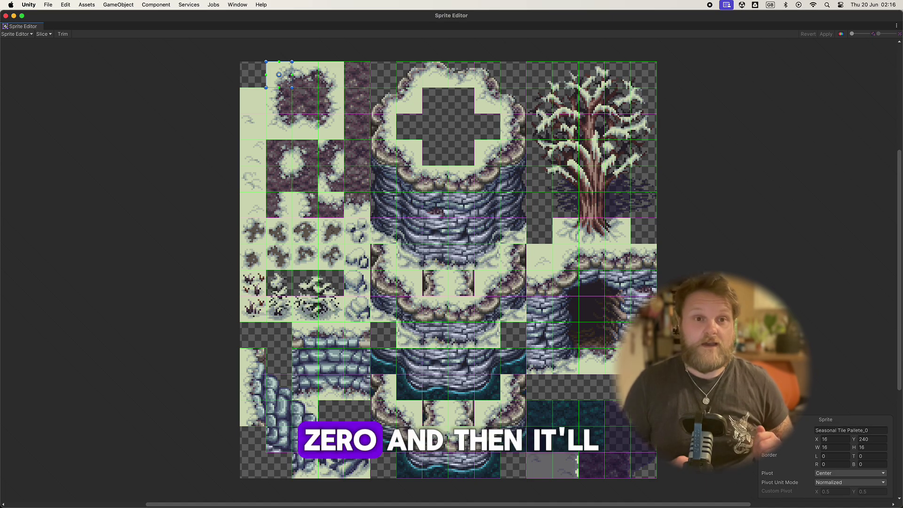
left_click(5, 16)
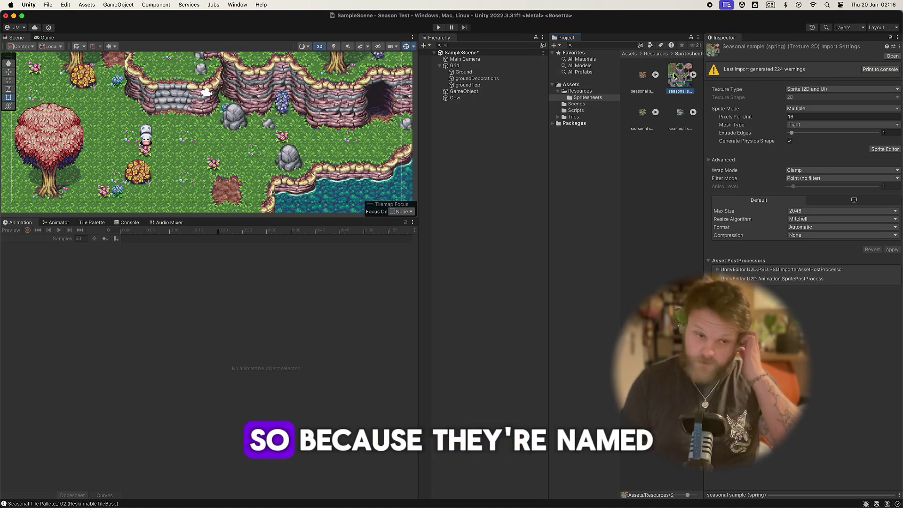
left_click(884, 149)
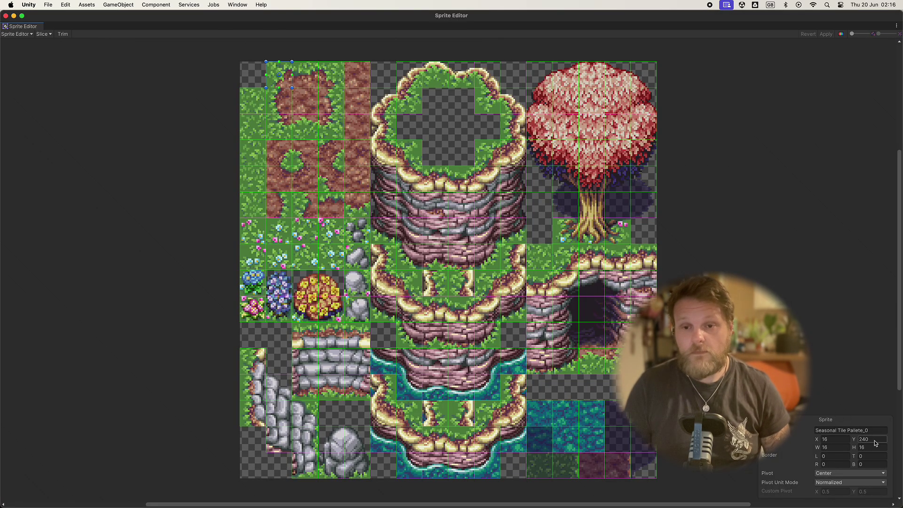
left_click(6, 16)
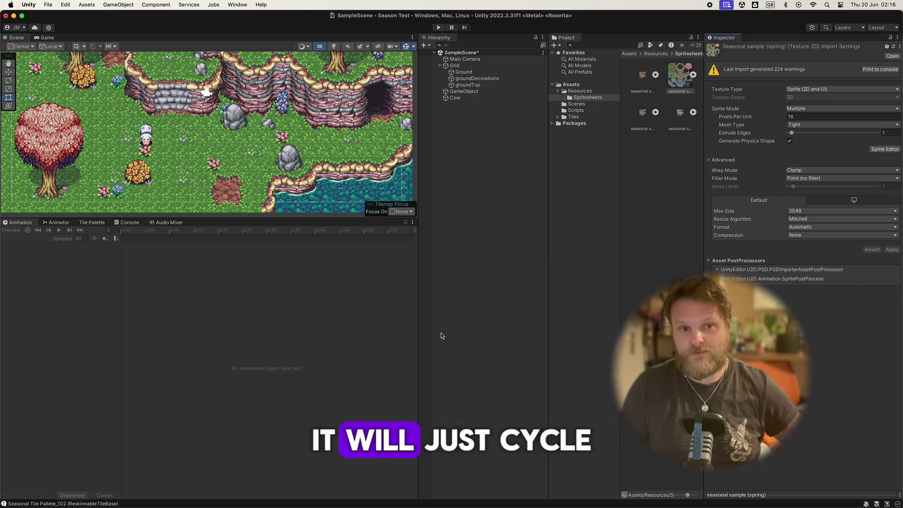
Return to the Summer Forest page in Chrome and view the Forest of Seasons Bundle it links to, closing the bundle page.
mouse_move(437, 507)
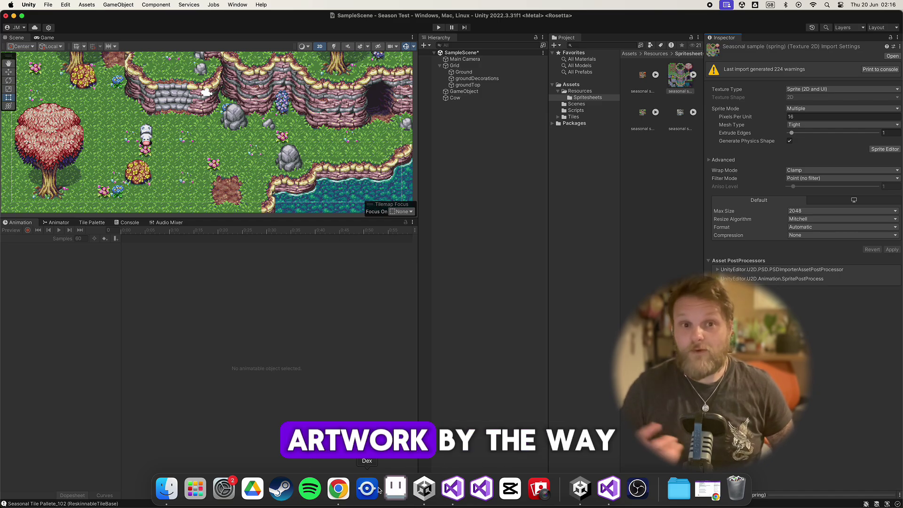
left_click(339, 490)
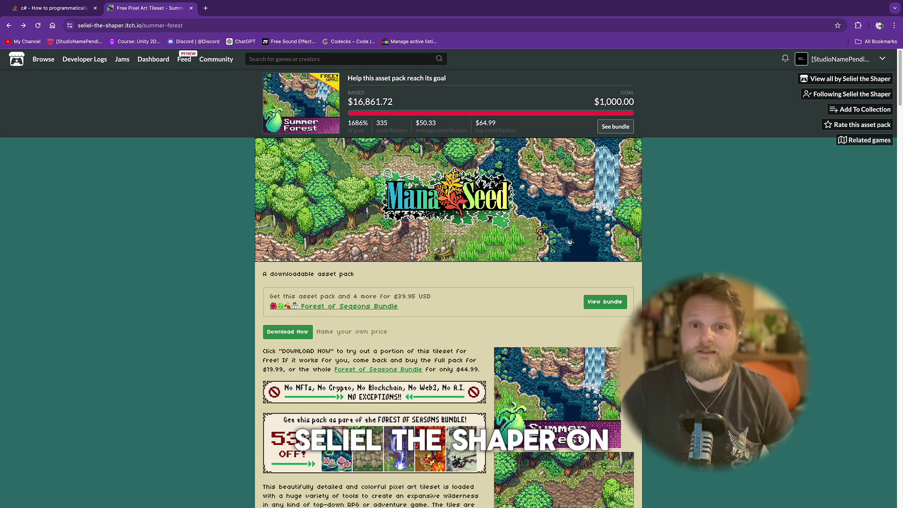
scroll(466, 342, "down", 5)
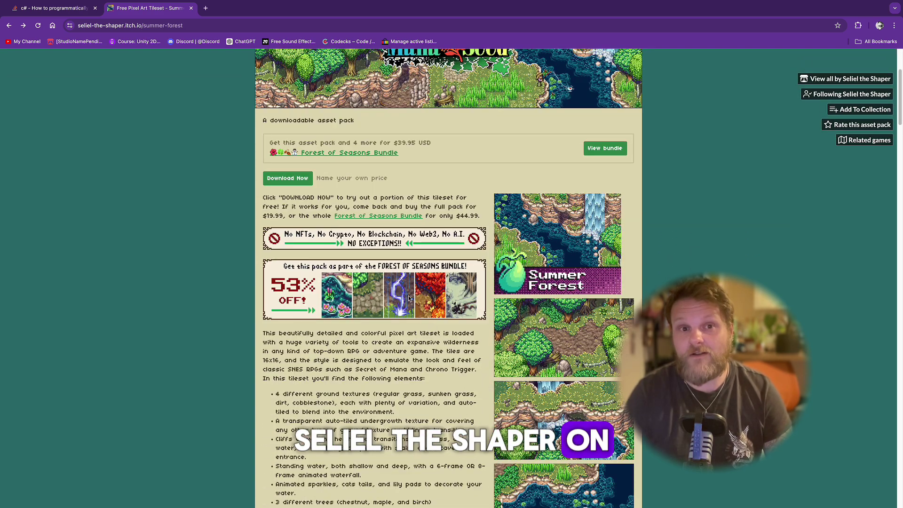
left_click(362, 291)
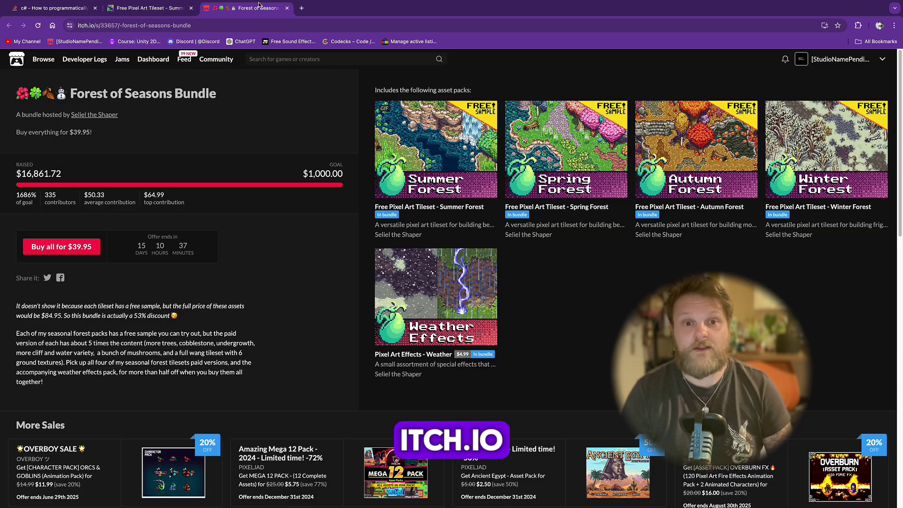
left_click(287, 8)
scroll(293, 340, "up", 5)
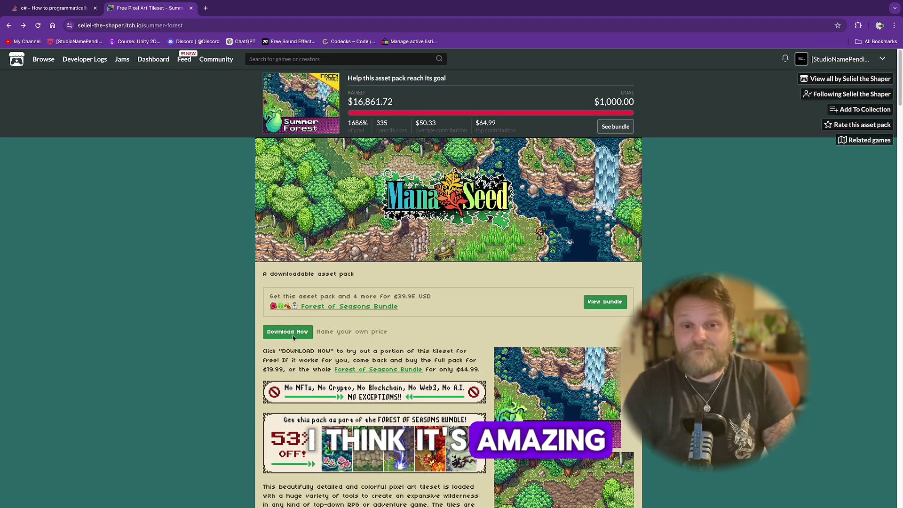
View the free download page of the Summer Forest tileset without paying, and close it.
left_click(293, 334)
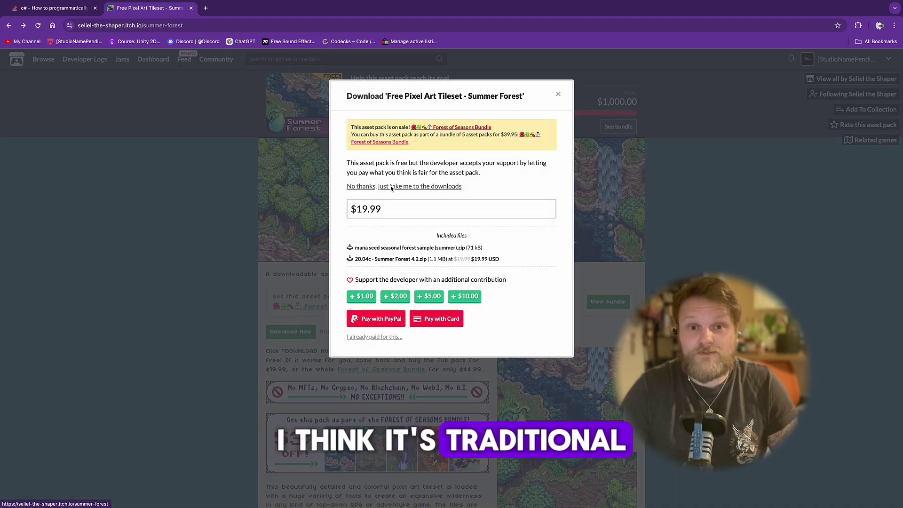
left_click(390, 186)
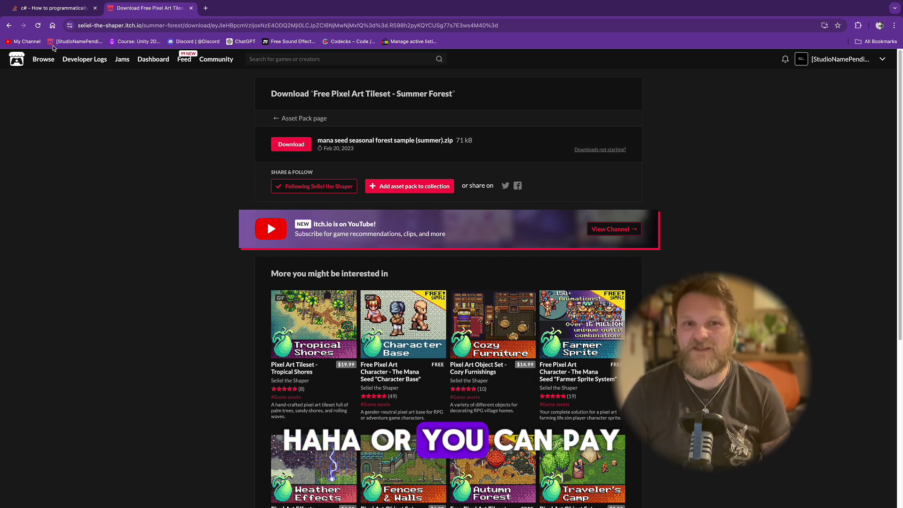
left_click(191, 9)
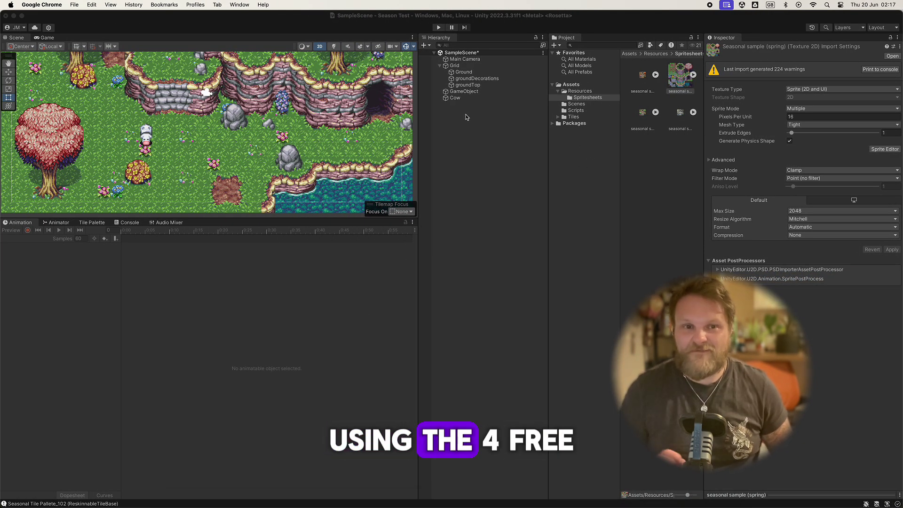
Back in Unity, save SampleScene and run it with the Game view maximised.
left_click(468, 129)
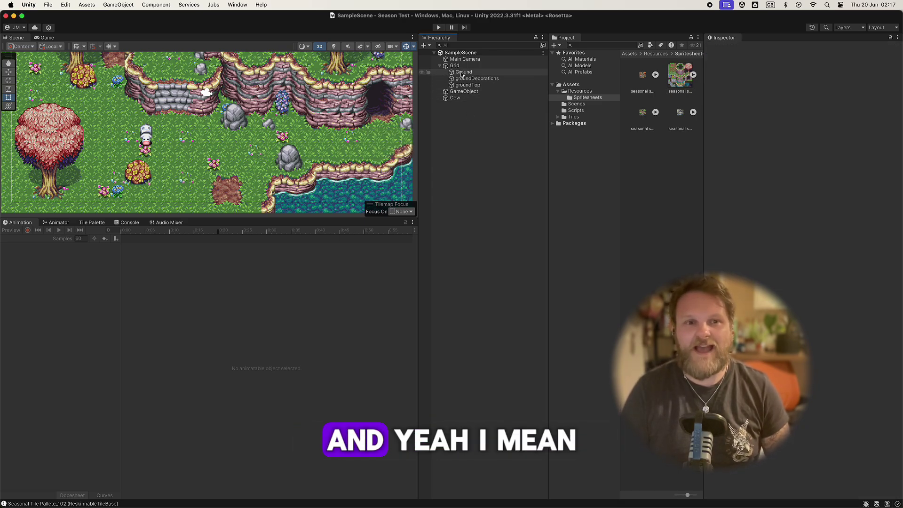
left_click(438, 28)
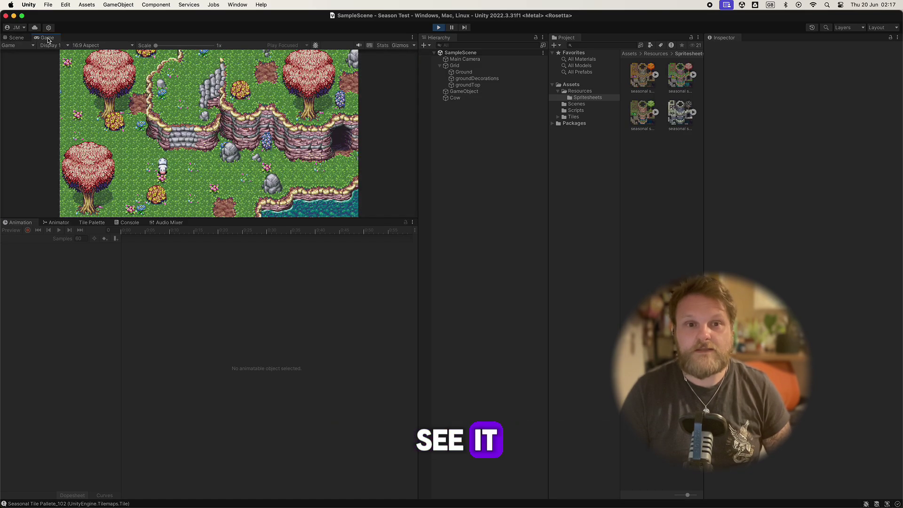
key("shift+space")
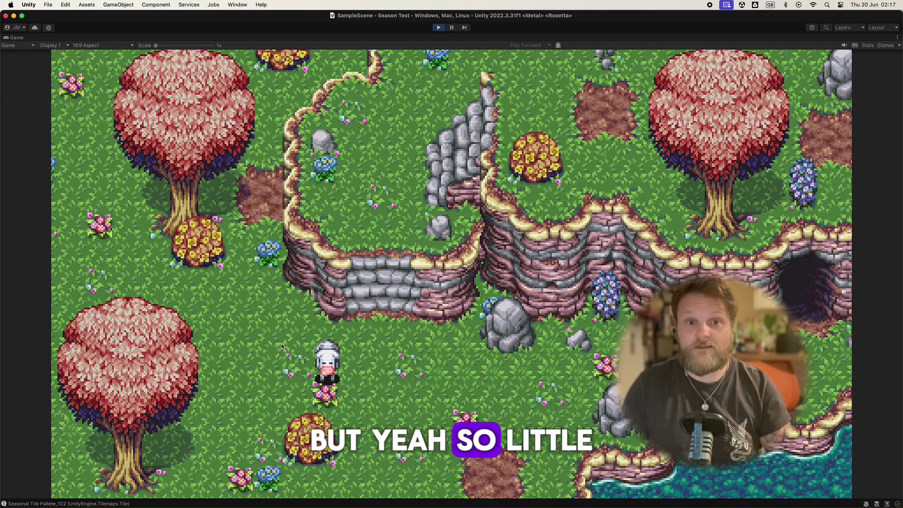
Test the season switching in the running game by cycling the tiles through summer, autumn, winter and back to spring.
key("w")
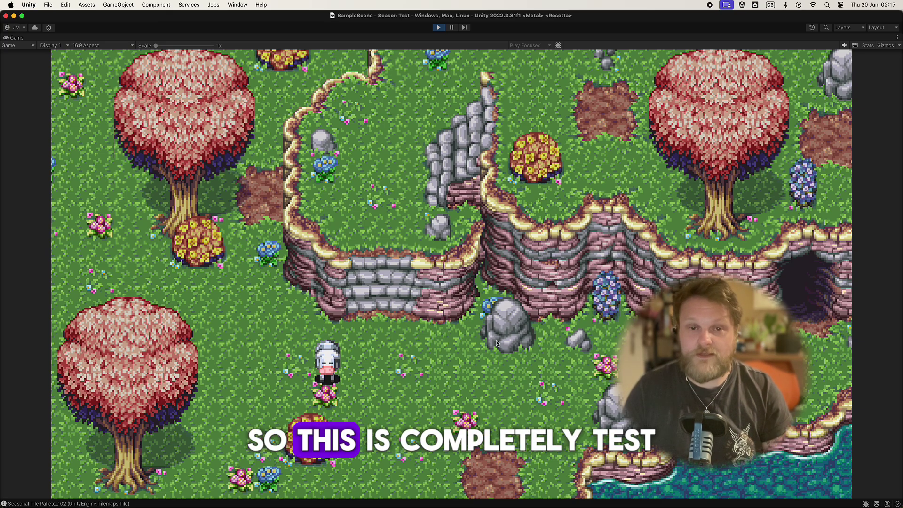
left_click(461, 317)
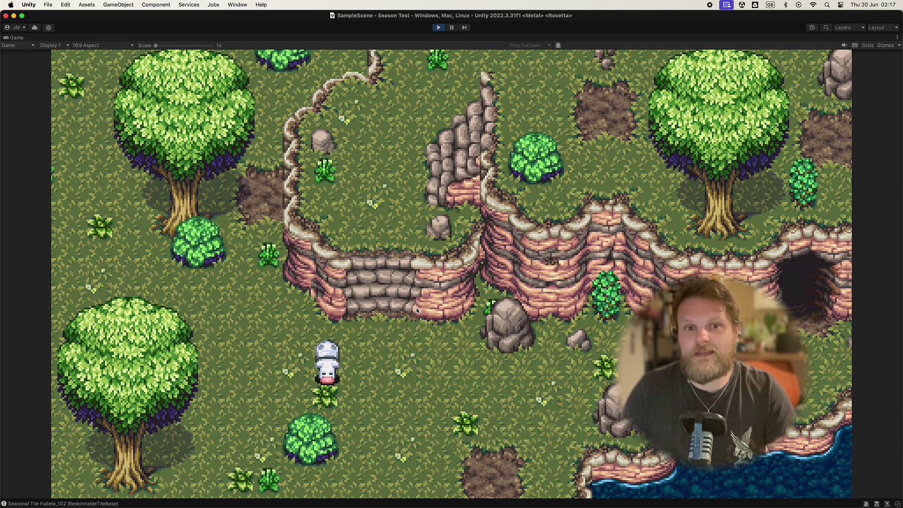
key("s")
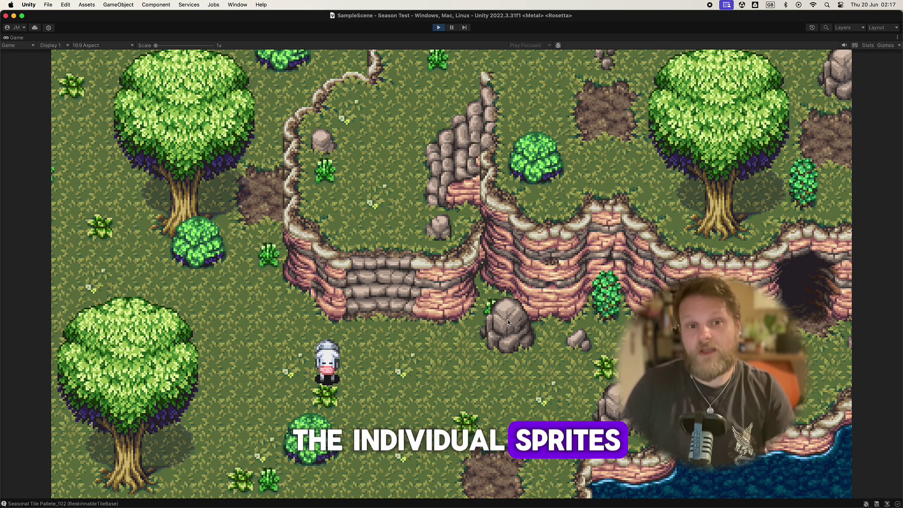
left_click(450, 321)
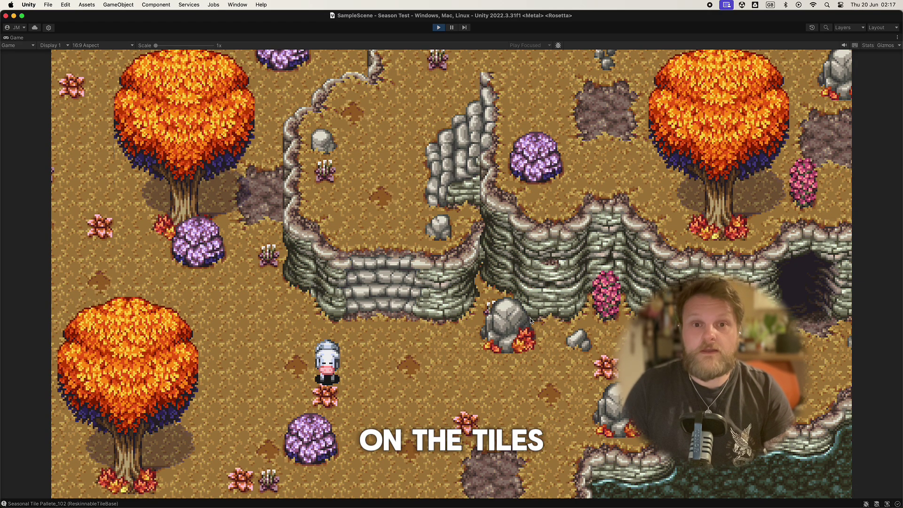
left_click(453, 337)
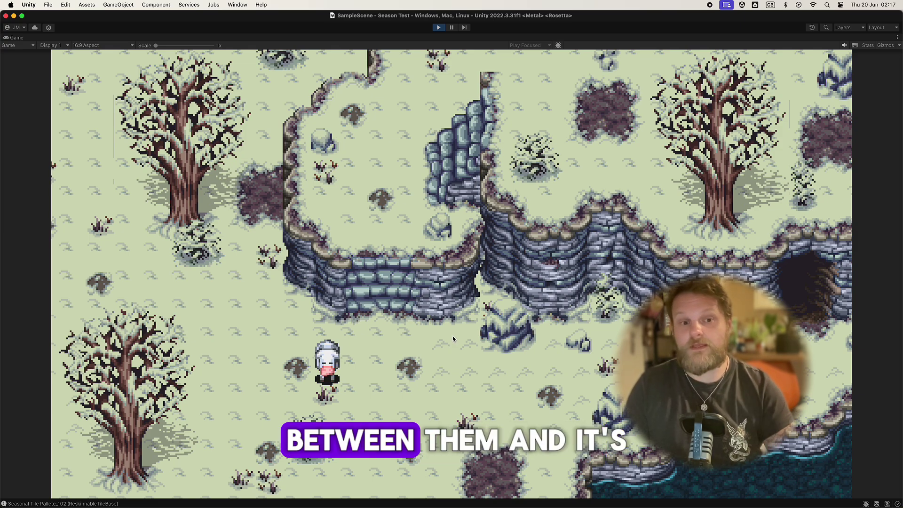
left_click(453, 337)
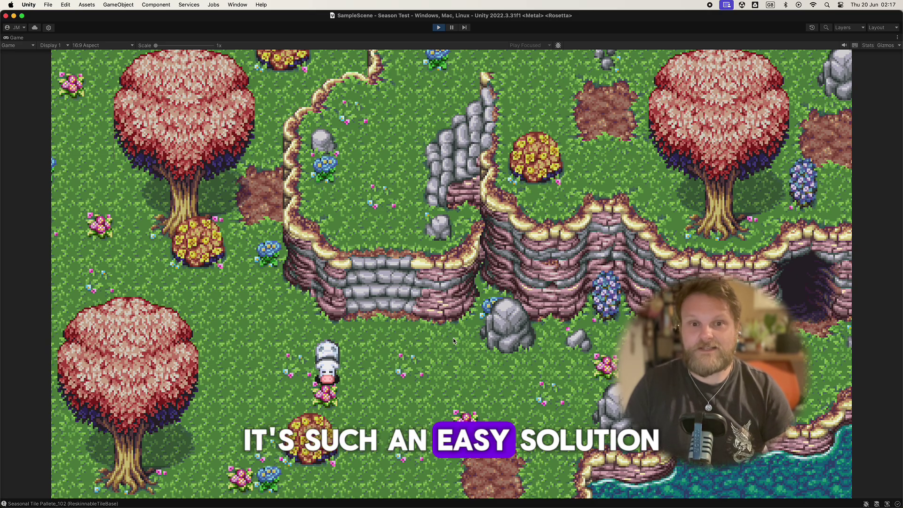
Advance the running game to summer, switch to Visual Studio and open the recent Season Test solution.
left_click(464, 420)
left_click(458, 489)
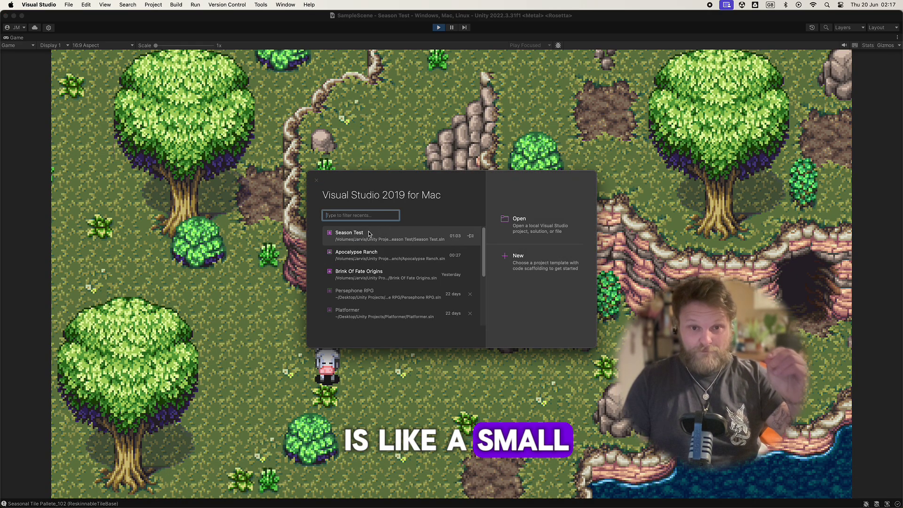
left_click(356, 235)
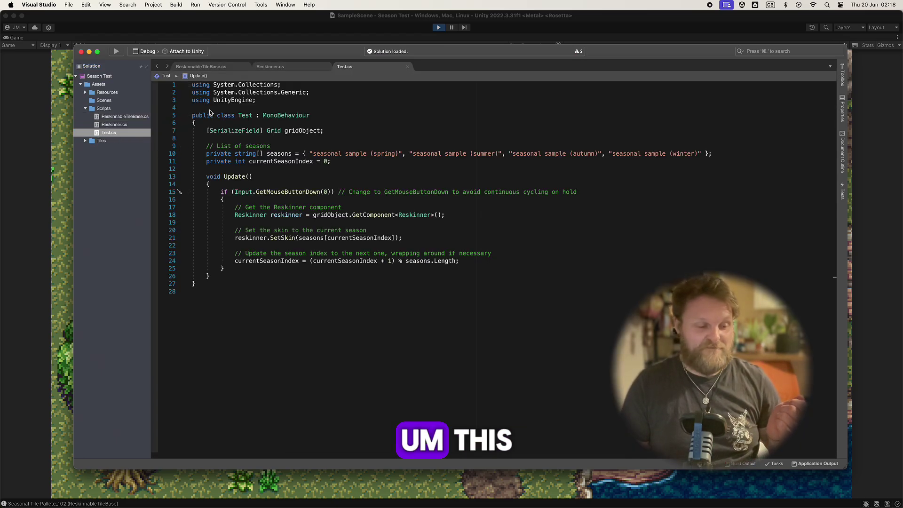
Review the seasons array and the Input.GetMouseButtonDown(0) condition in Test.cs by highlighting them, and minimise the Visual Studio window.
left_click_drag(248, 154, 650, 159)
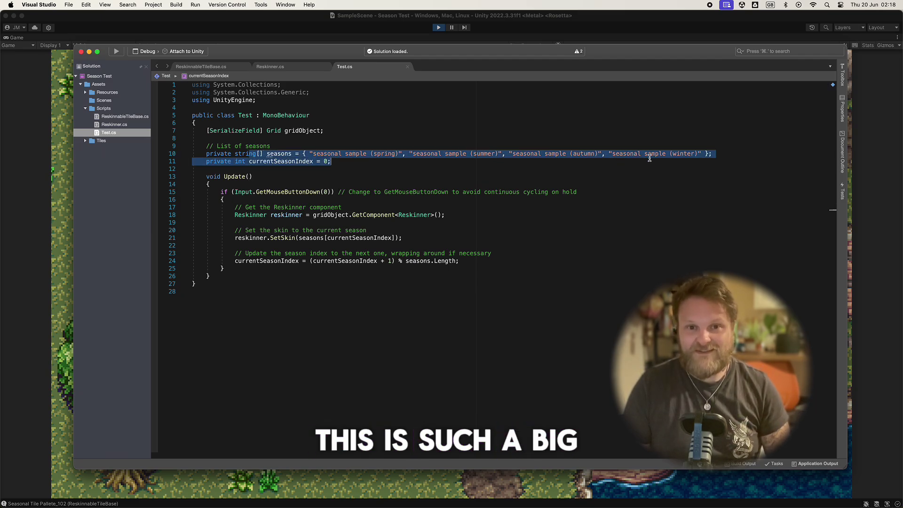
left_click(287, 185)
left_click_drag(218, 192, 388, 192)
left_click(384, 192)
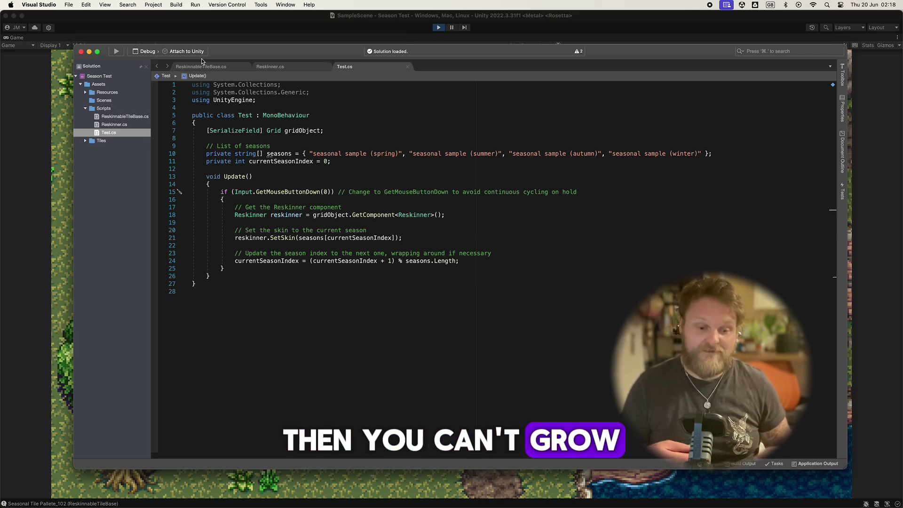
left_click(89, 52)
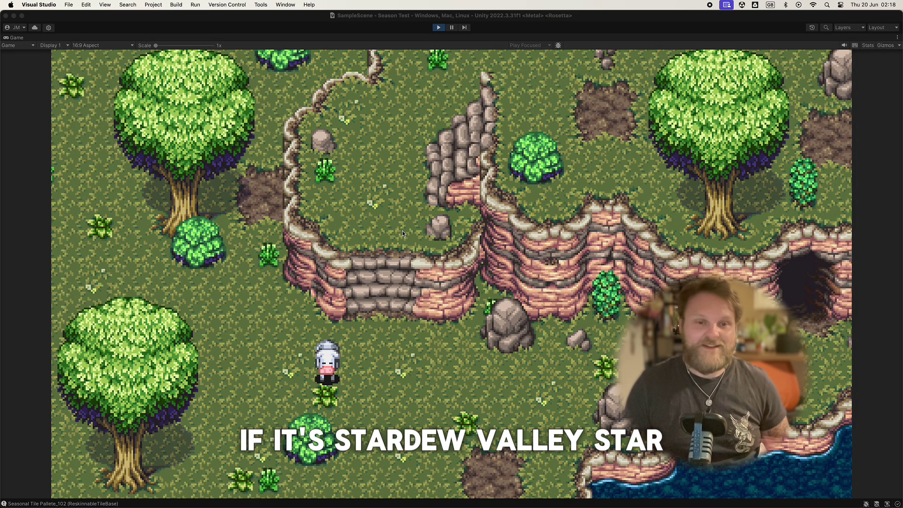
Return to the running Unity game and cycle the tiles through autumn, winter and spring back to summer.
left_click(426, 351)
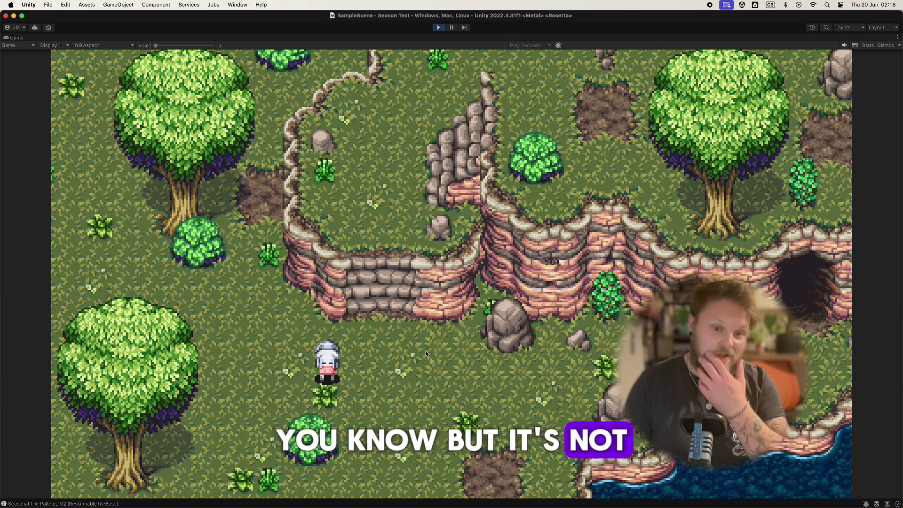
key("space")
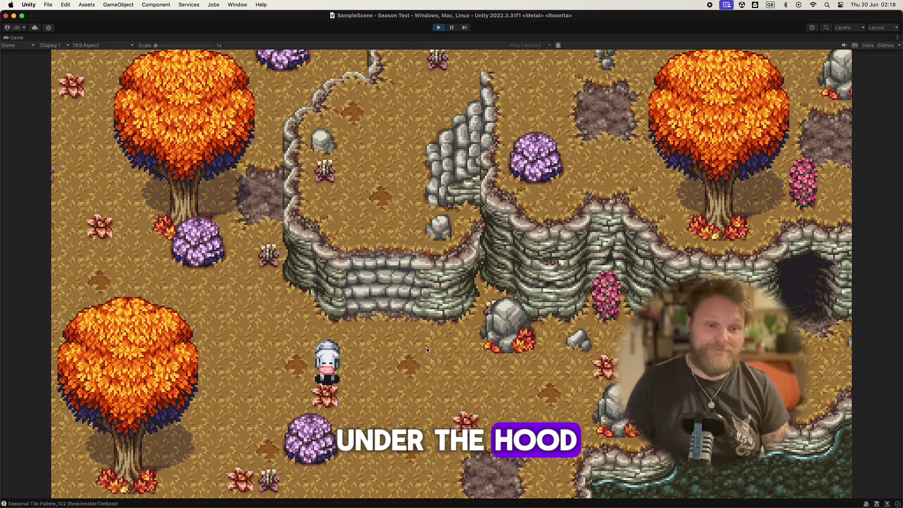
key("space")
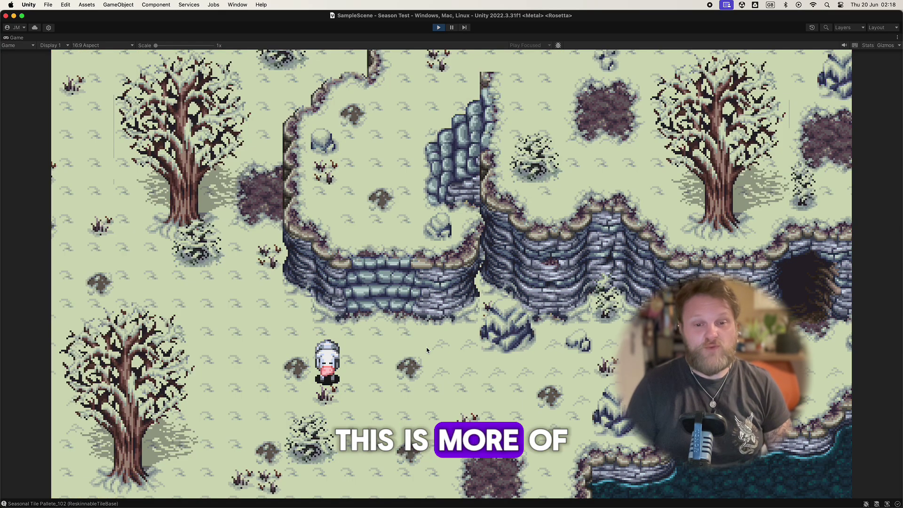
key("space")
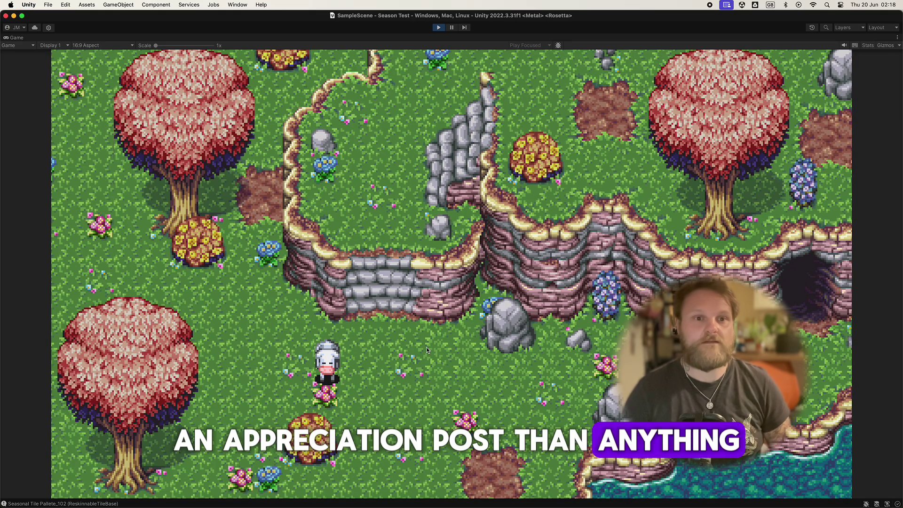
key("space")
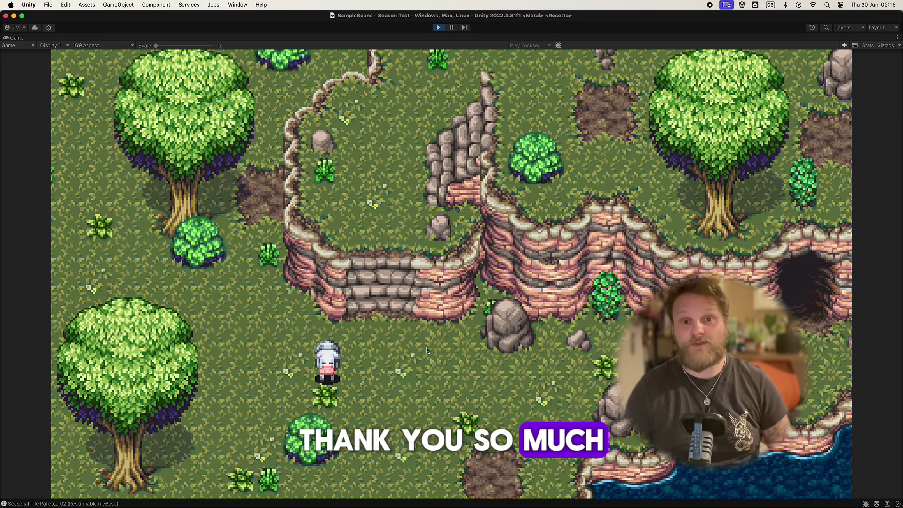